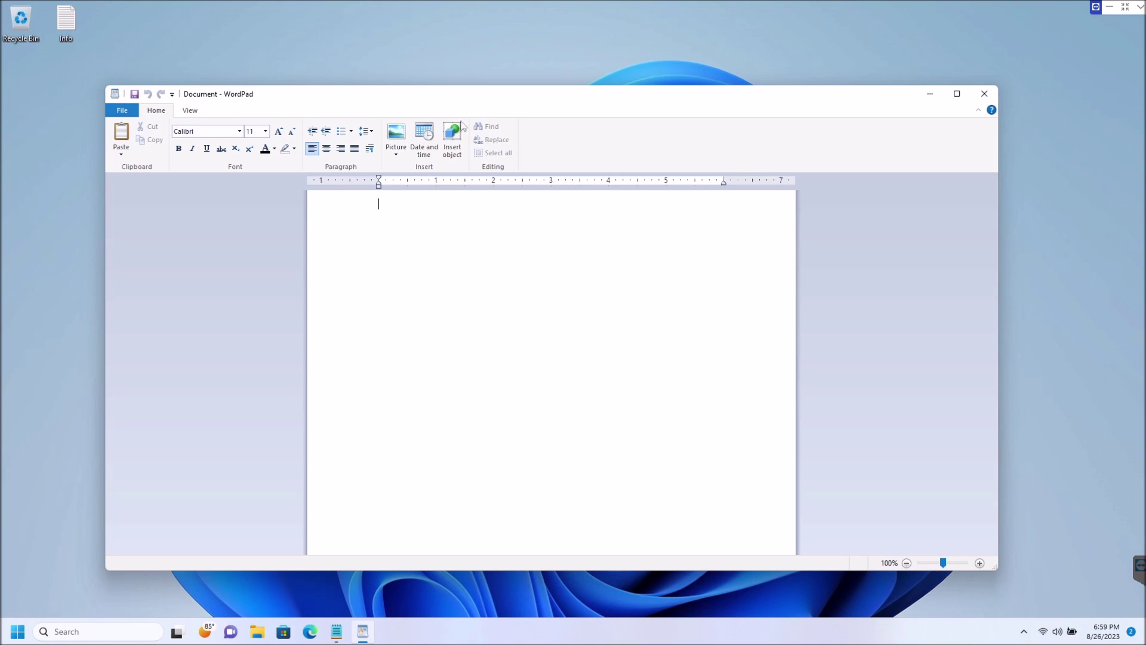
Reposition WordPad and browse its recent documents list for per-item options
{"action": "left_click_drag", "start_coordinate": [409, 99], "coordinate": [427, 108]}
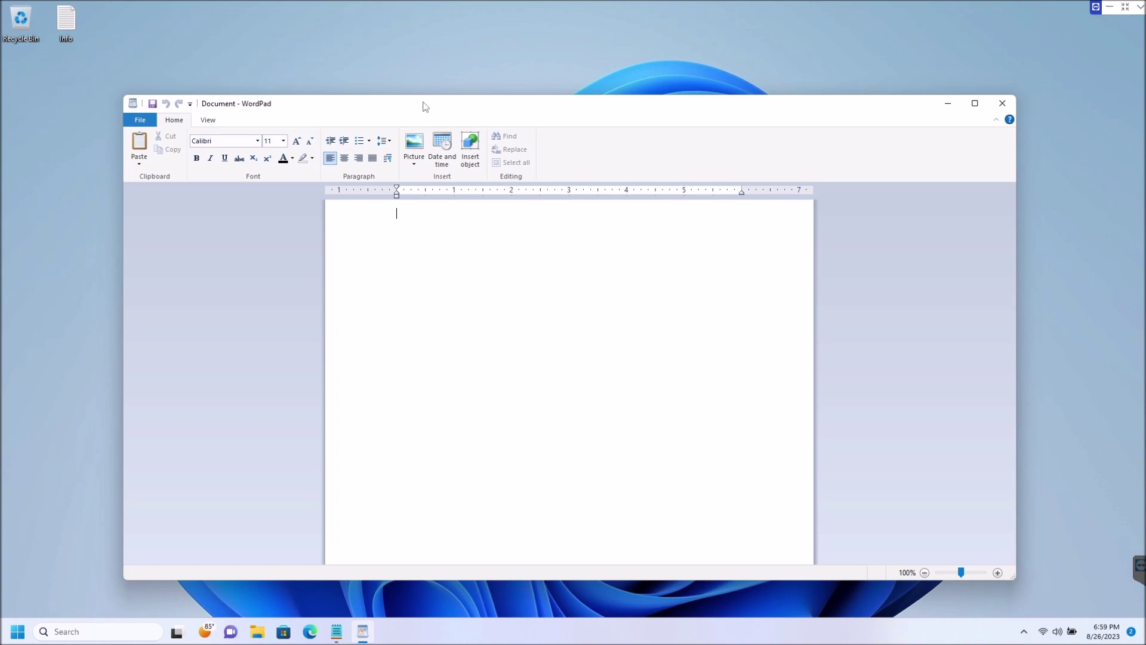
{"action": "left_click_drag", "start_coordinate": [425, 105], "coordinate": [424, 101]}
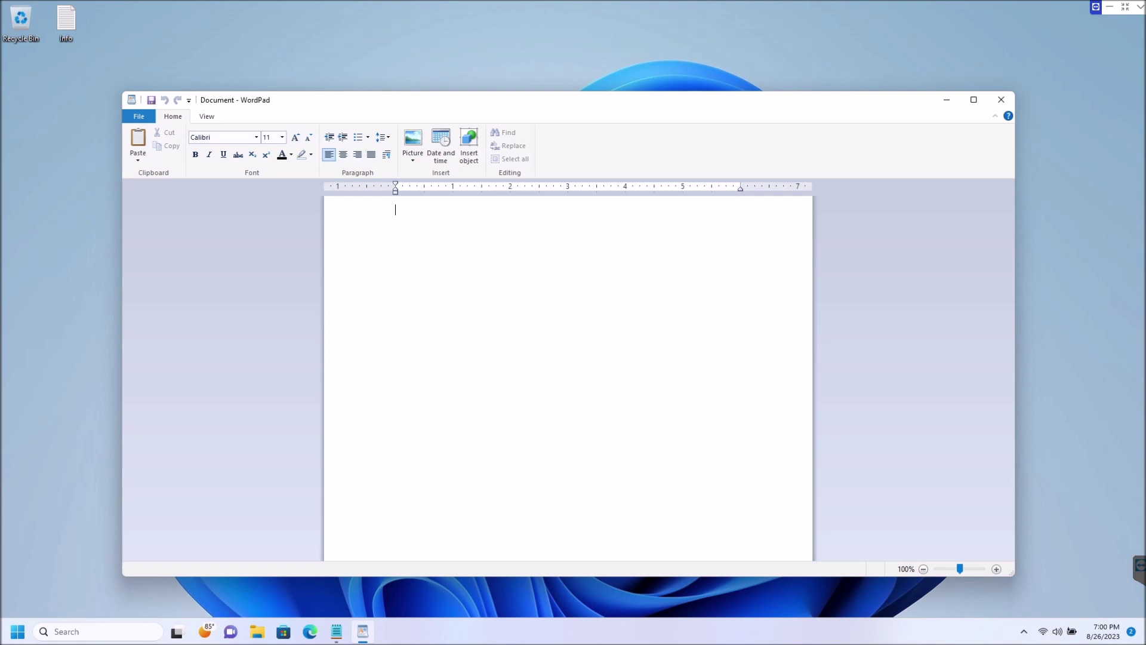
{"action": "left_click", "coordinate": [143, 117]}
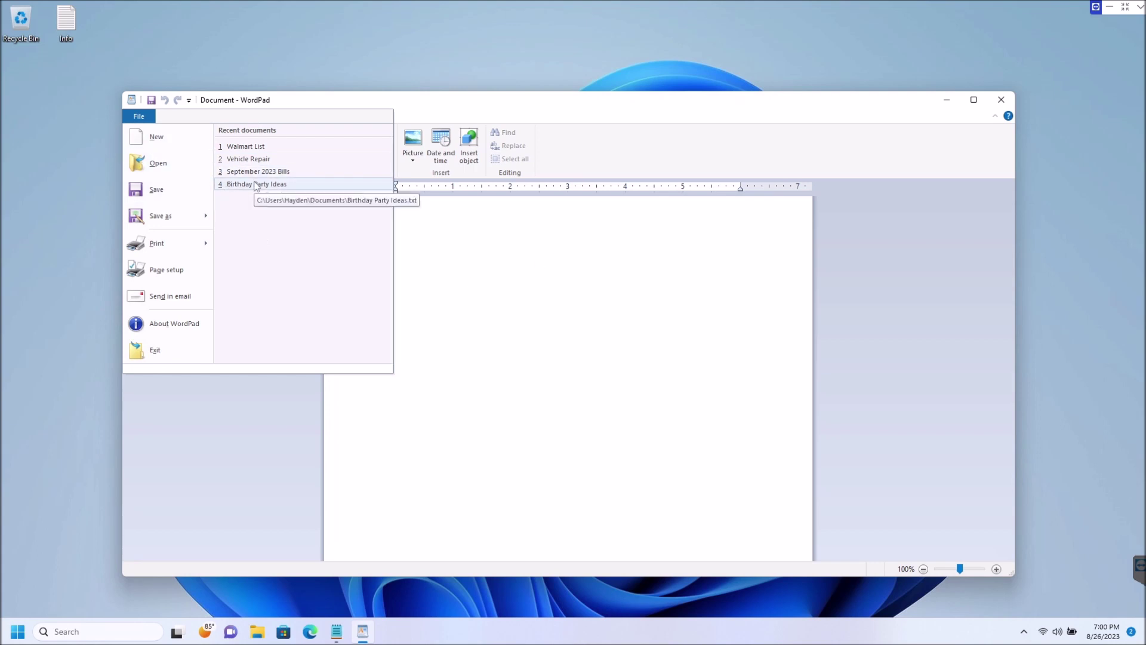
{"action": "right_click", "coordinate": [257, 148]}
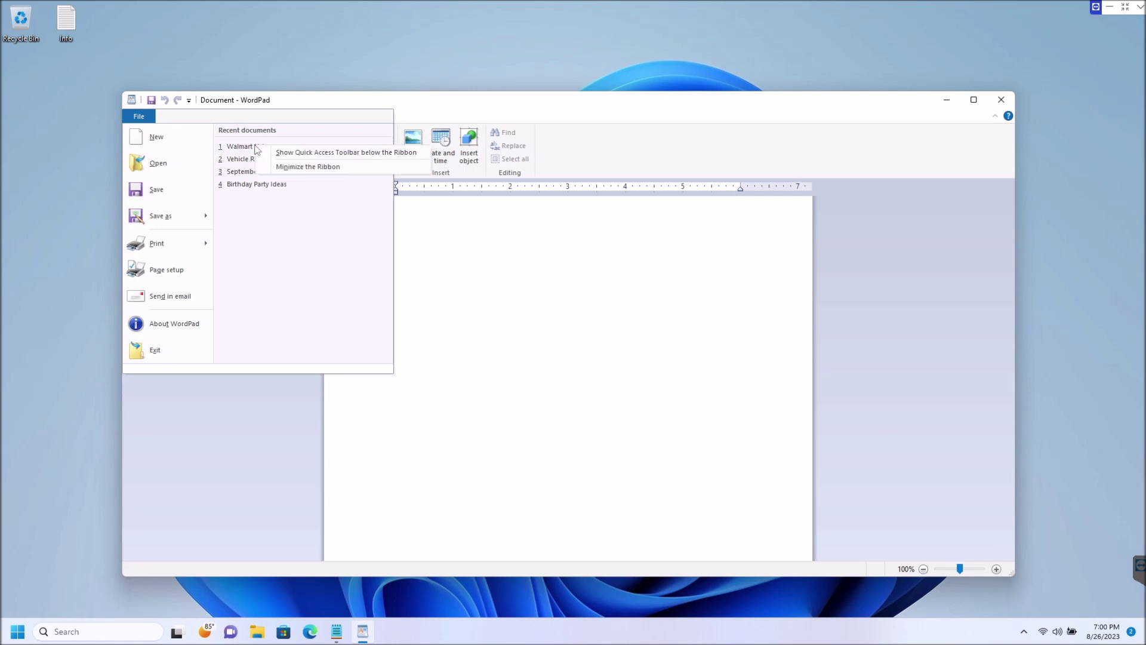
{"action": "right_click", "coordinate": [252, 154]}
{"action": "right_click", "coordinate": [247, 160]}
{"action": "right_click", "coordinate": [244, 170]}
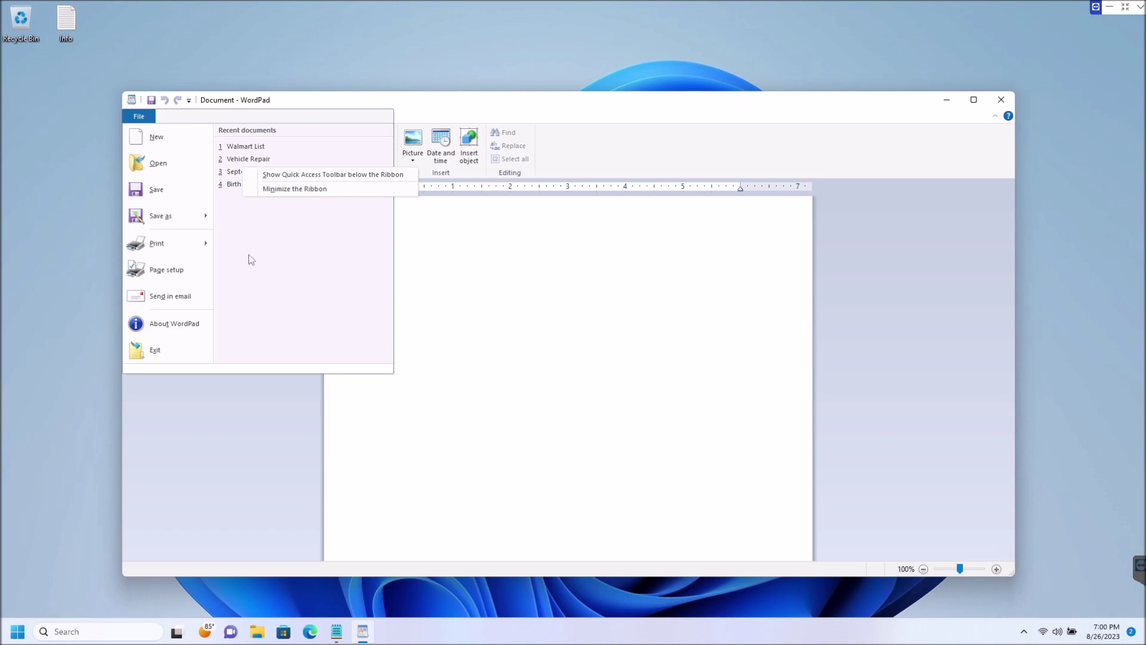
{"action": "left_click", "coordinate": [535, 274]}
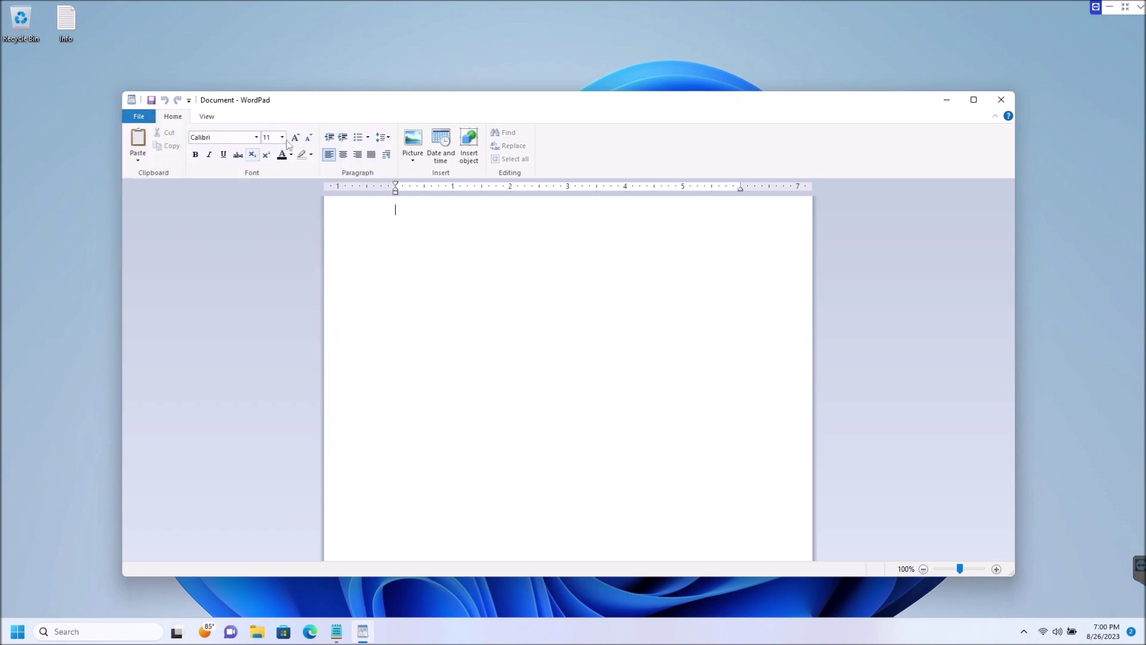
Close WordPad and launch Registry Editor through a Windows search for regedit
{"action": "left_click", "coordinate": [1006, 101]}
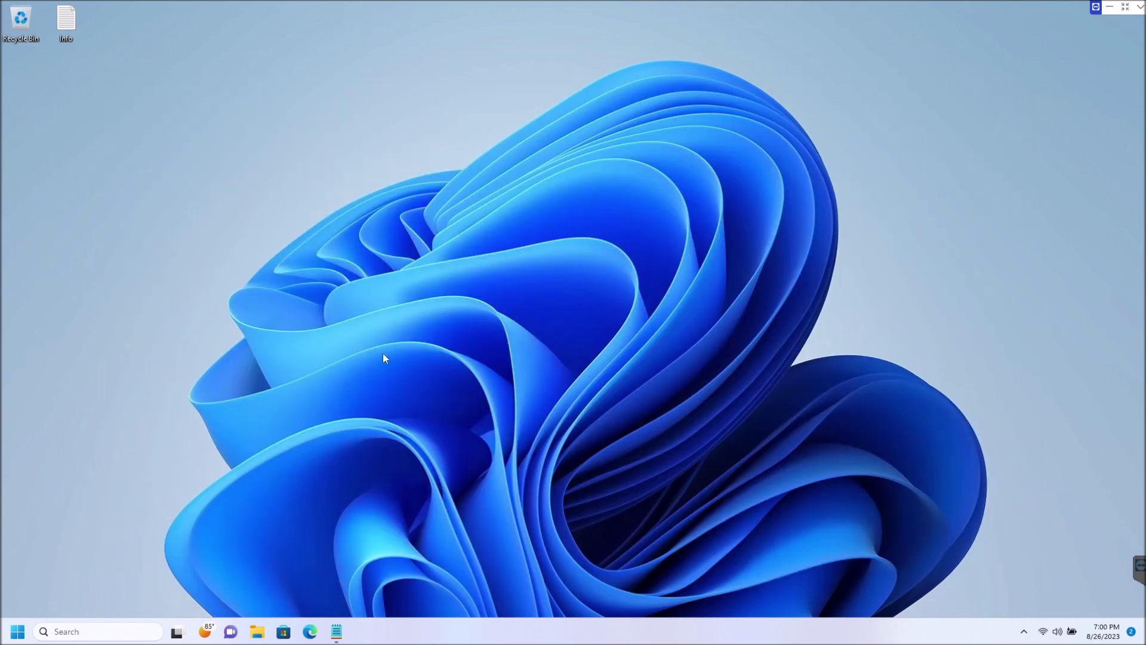
{"action": "left_click", "coordinate": [118, 632]}
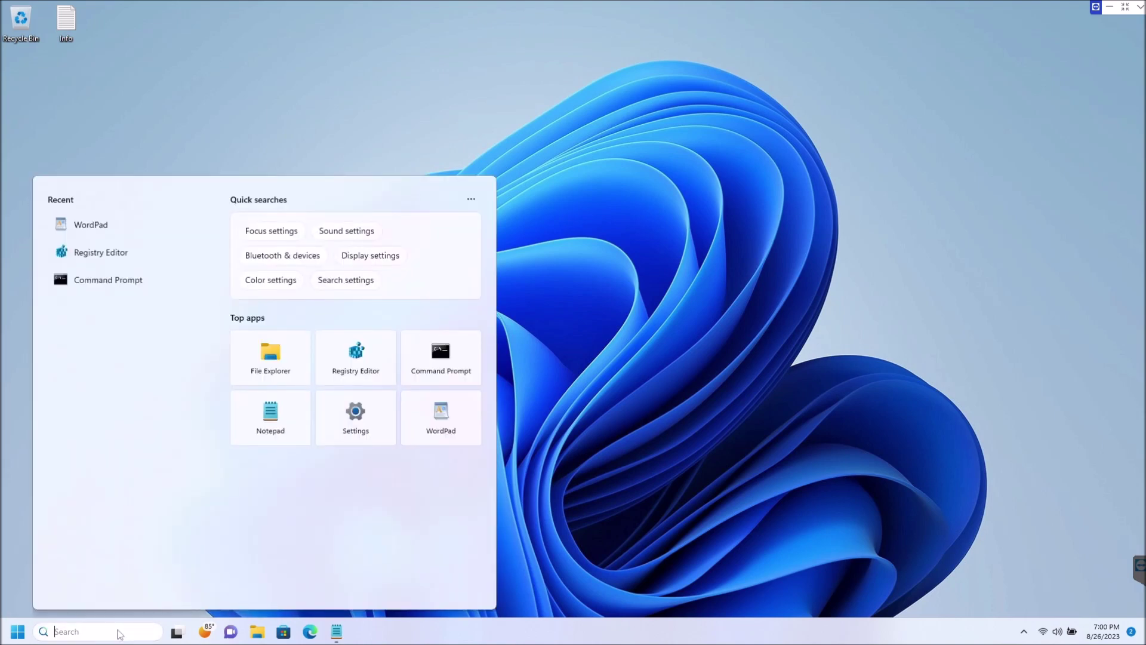
{"action": "type", "text": "regedit"}
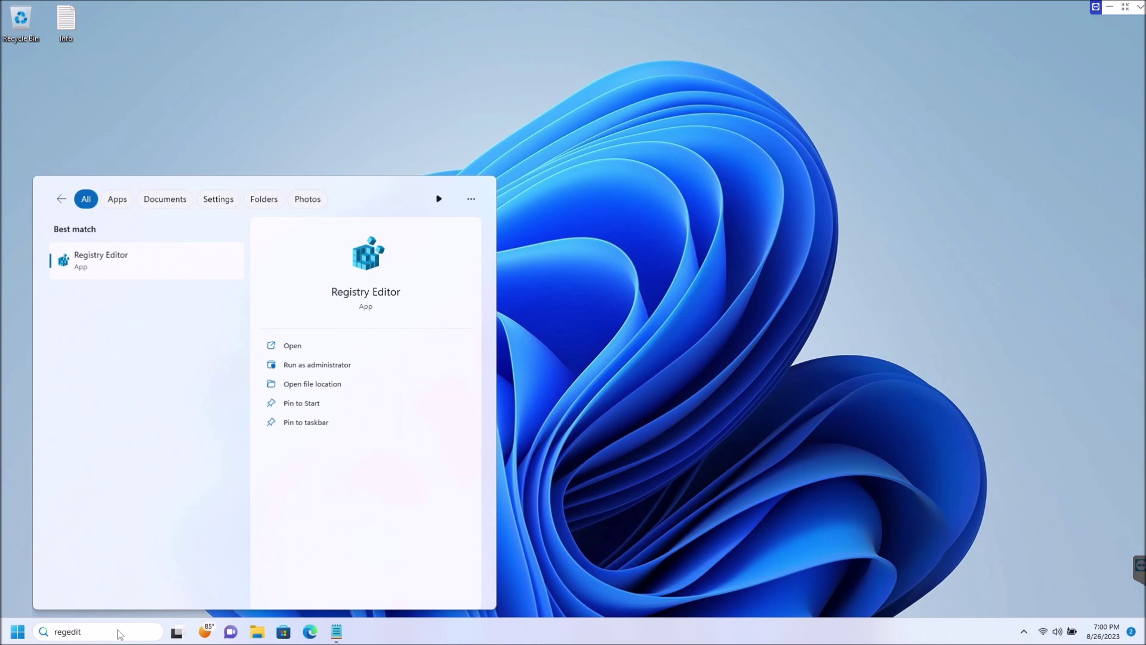
{"action": "key", "text": "Return"}
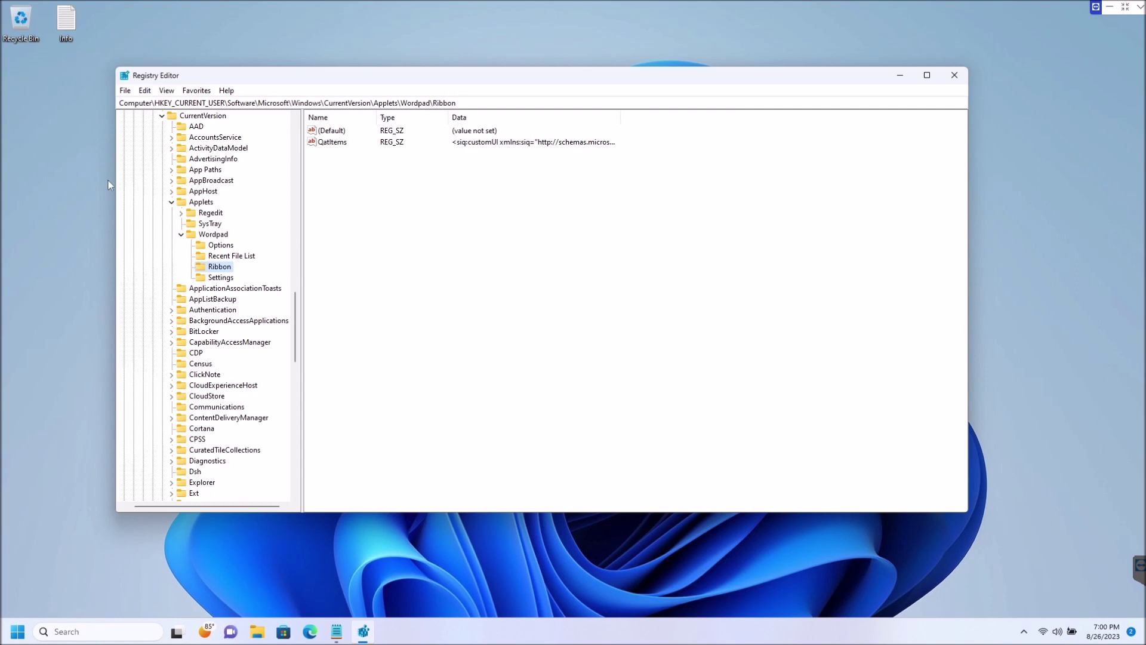
Collapse the registry tree from the Wordpad key back up to HKEY_CURRENT_USER
{"action": "key", "text": "Left"}
{"action": "key", "text": "Left"}
{"action": "key", "text": "Left"}
{"action": "key", "text": "Left"}
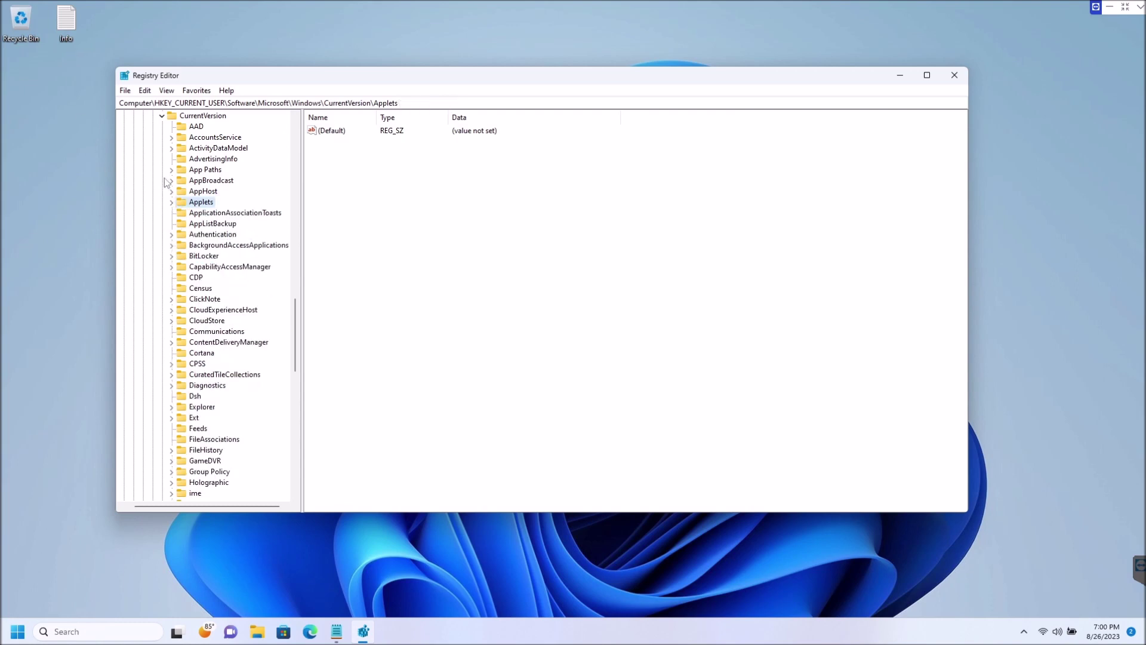
{"action": "key", "text": "Left"}
{"action": "key", "text": "Left"}
{"action": "scroll", "coordinate": [237, 241], "scroll_direction": "up", "scroll_amount": 20}
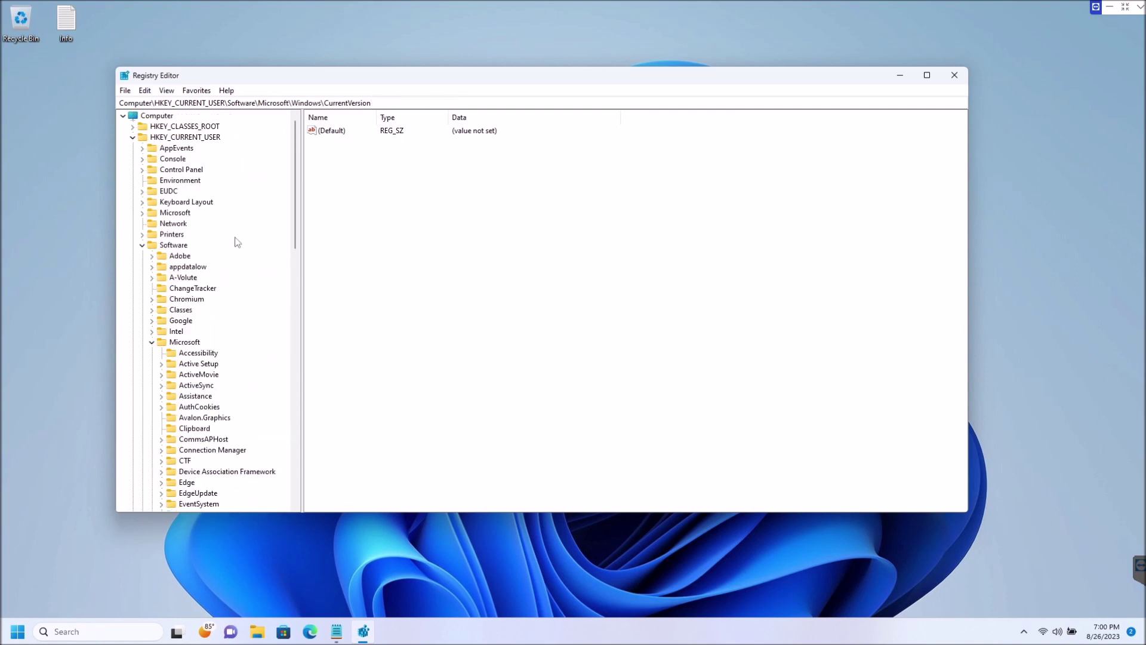
{"action": "left_click", "coordinate": [152, 342]}
{"action": "left_click", "coordinate": [141, 245]}
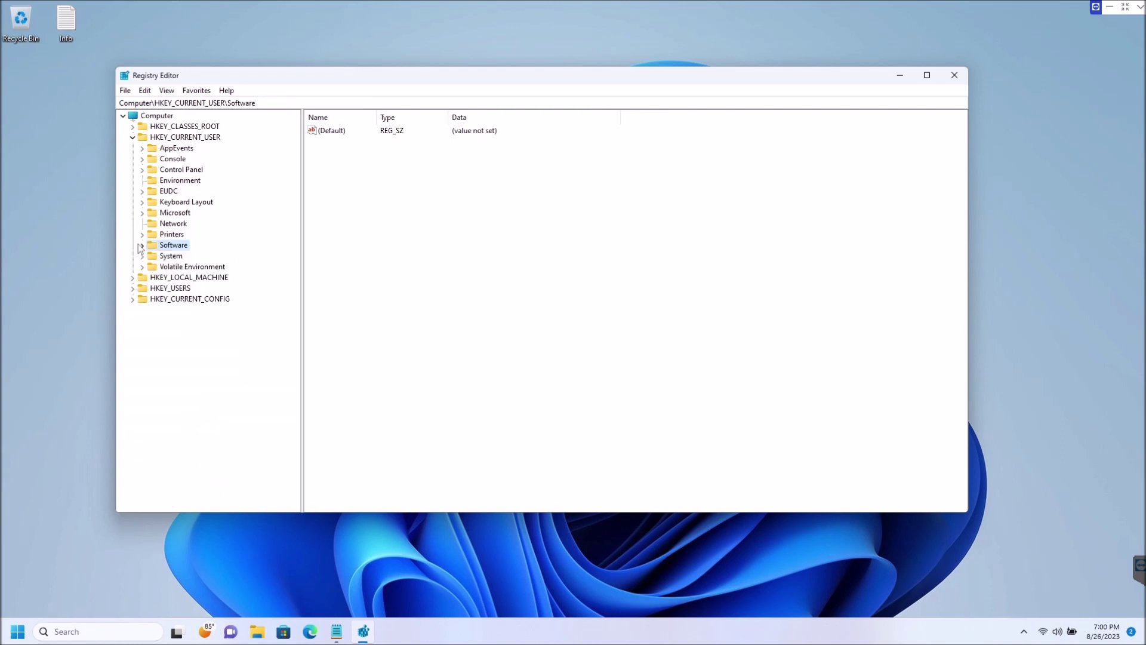
{"action": "left_click", "coordinate": [133, 137]}
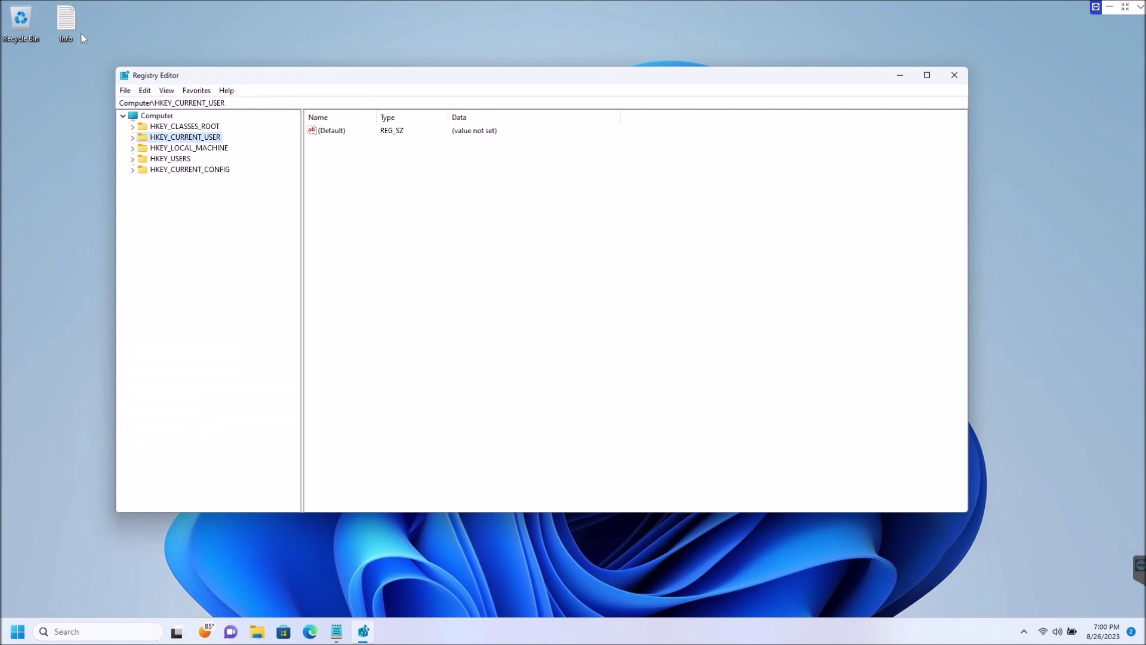
Copy the Recent File List registry path from the Info note and close it
{"action": "double_click", "coordinate": [67, 24]}
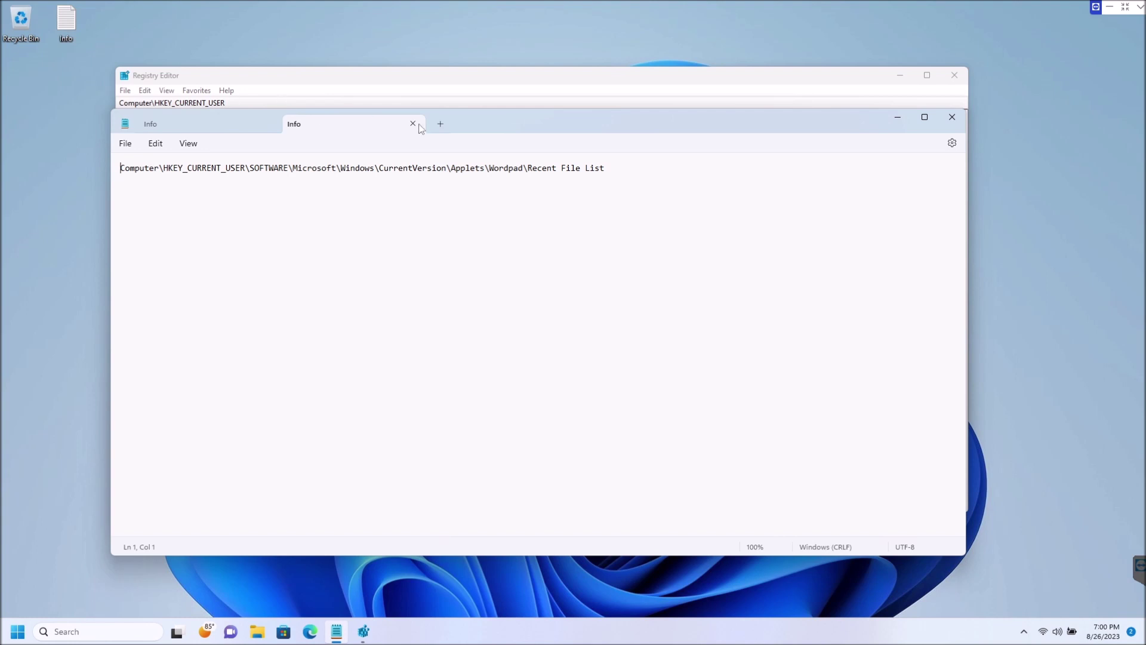
{"action": "left_click_drag", "start_coordinate": [502, 119], "coordinate": [508, 141]}
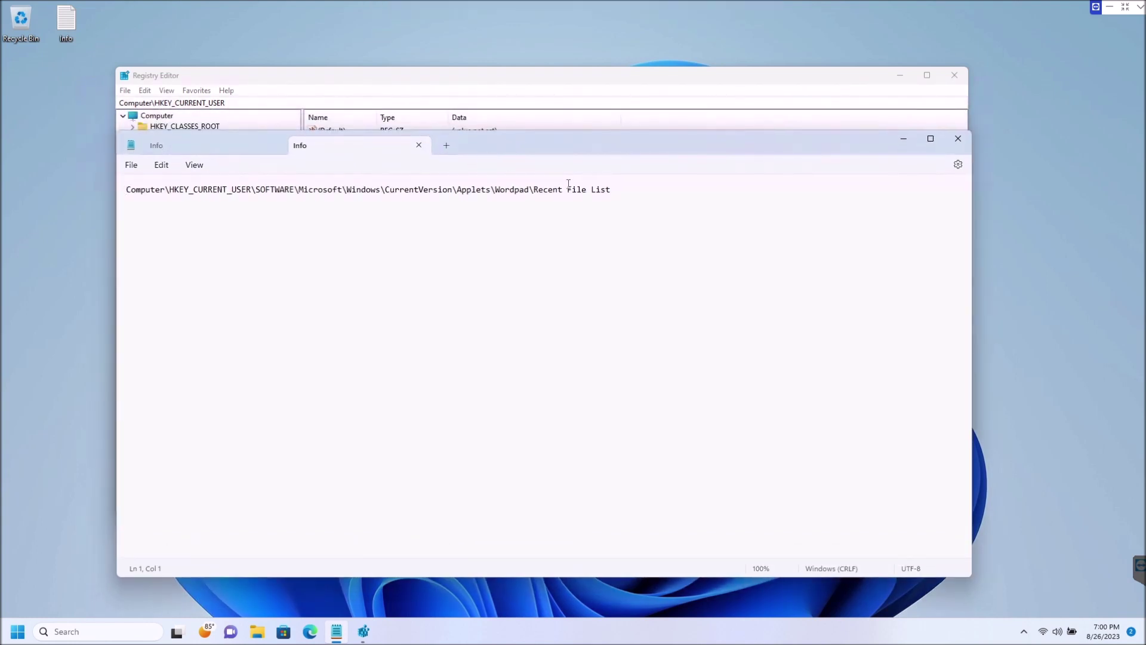
{"action": "left_click_drag", "start_coordinate": [620, 191], "coordinate": [35, 204]}
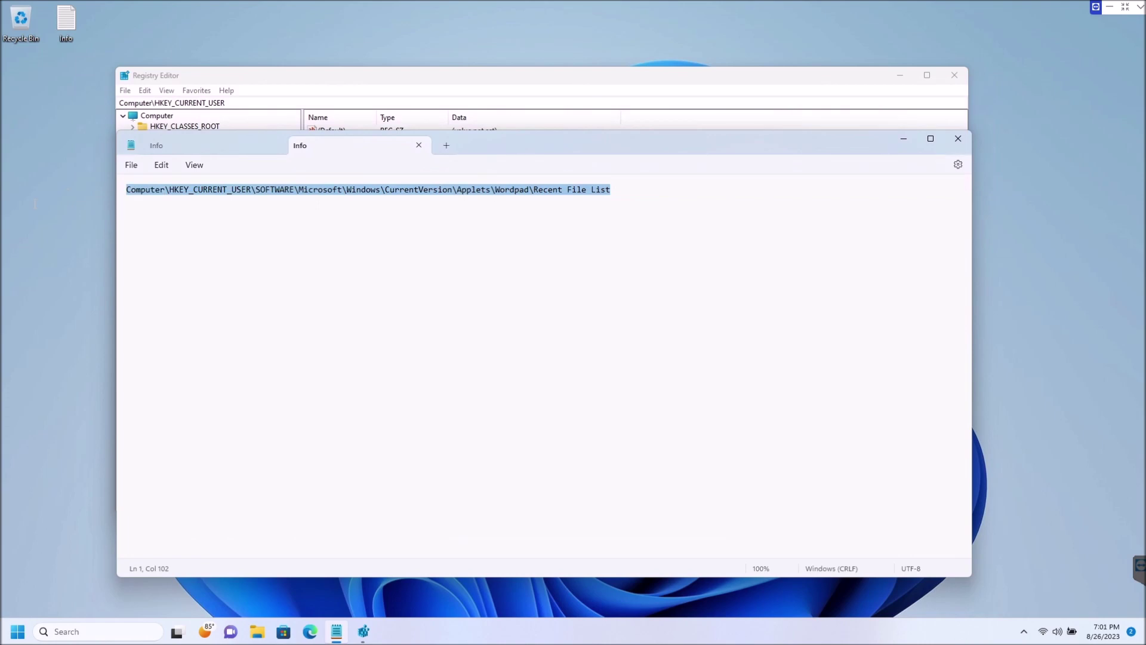
{"action": "right_click", "coordinate": [154, 197]}
{"action": "left_click", "coordinate": [190, 255]}
{"action": "left_click", "coordinate": [958, 138]}
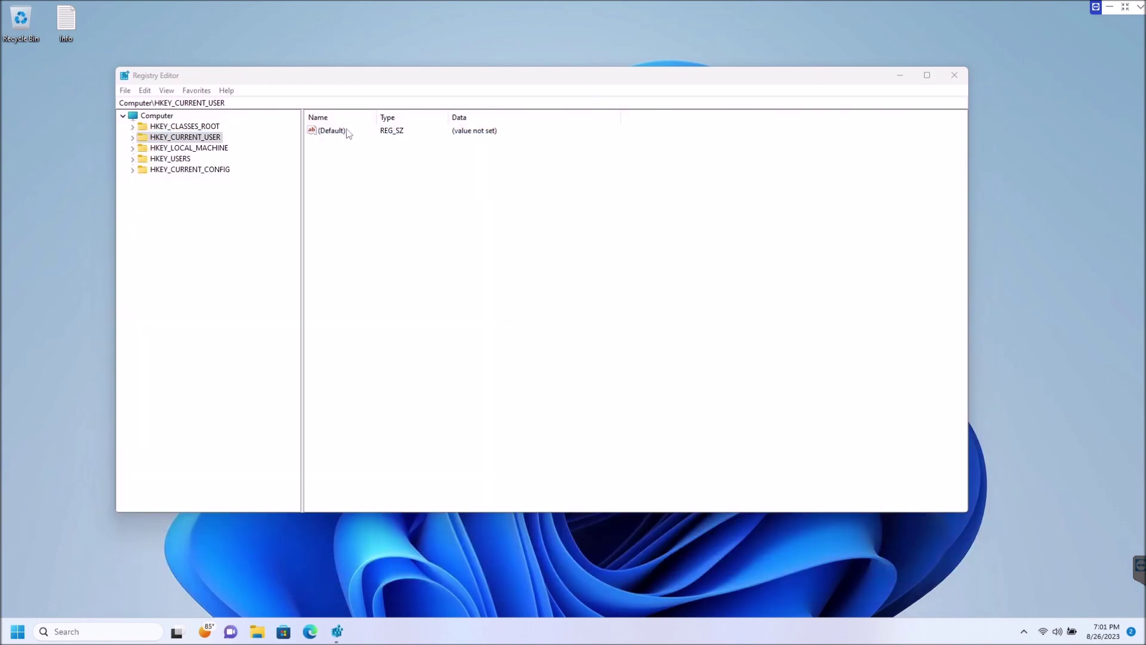
Replace the address bar with the pasted Recent File List path, navigate there, and select File1
{"action": "left_click_drag", "start_coordinate": [253, 102], "coordinate": [102, 105]}
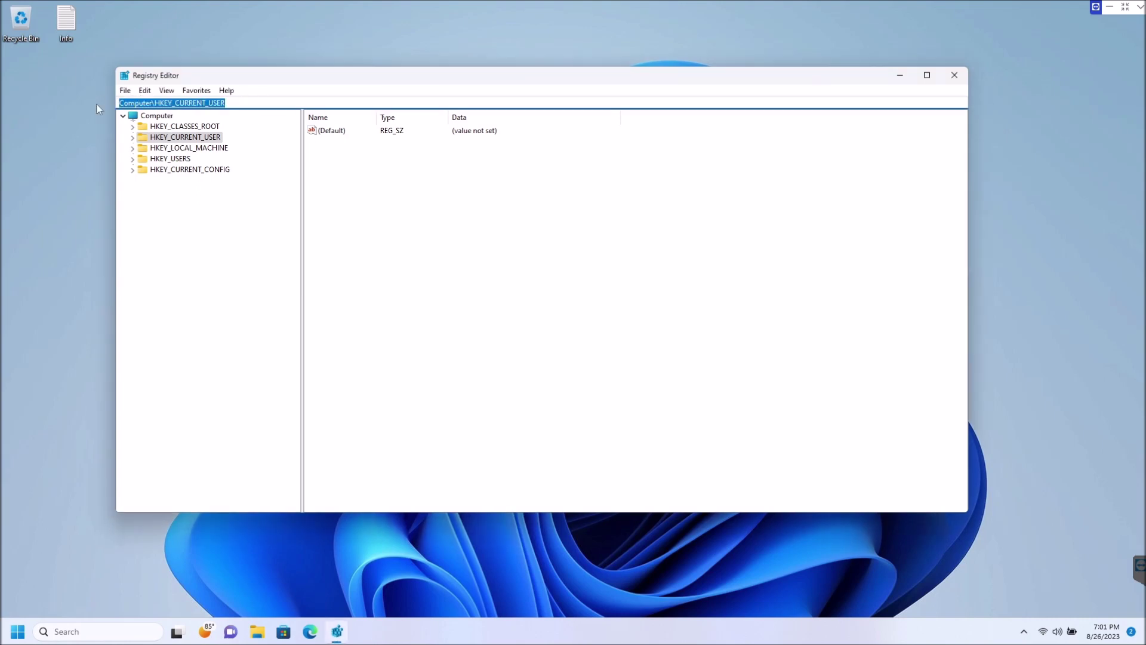
{"action": "key", "text": "Delete"}
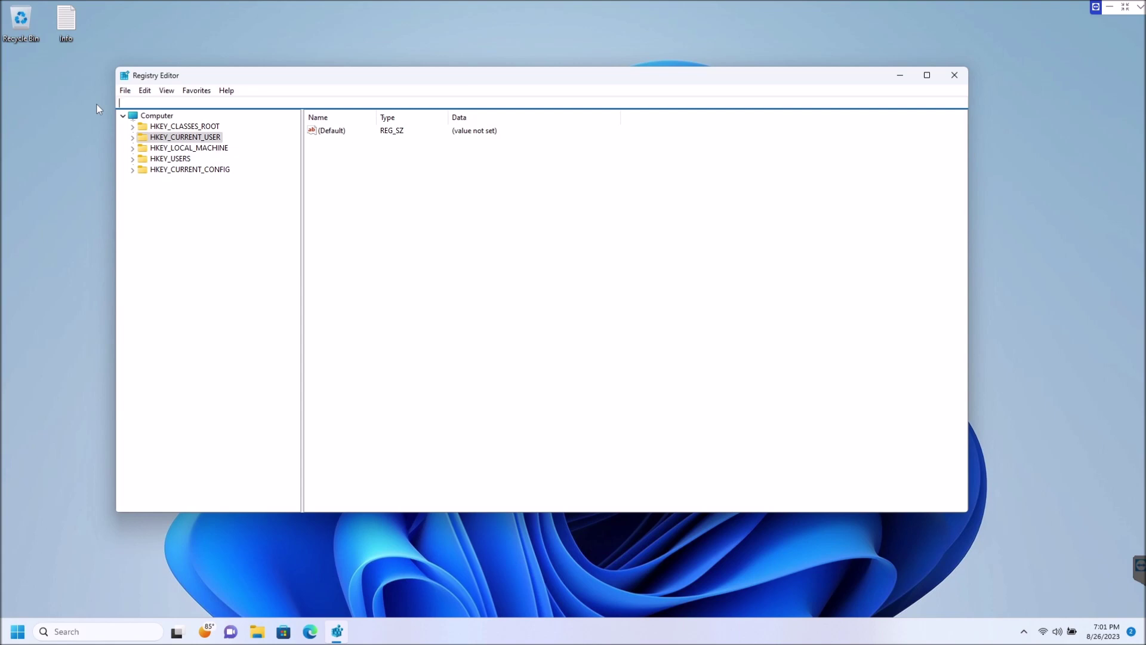
{"action": "right_click", "coordinate": [149, 103]}
{"action": "left_click", "coordinate": [182, 151]}
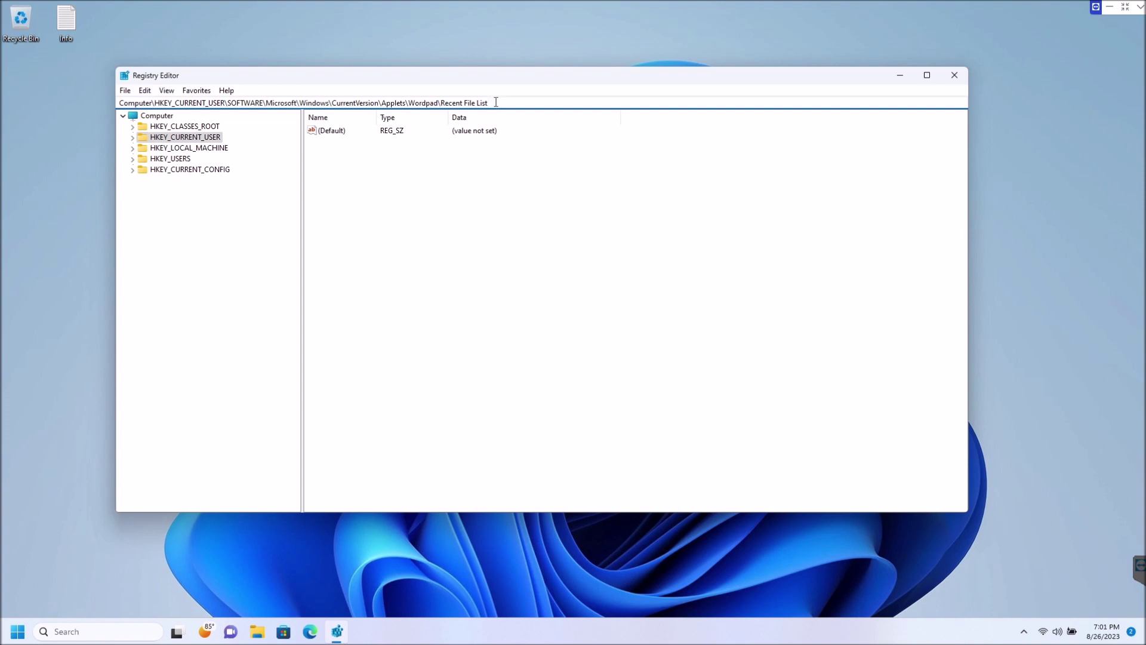
{"action": "key", "text": "Return"}
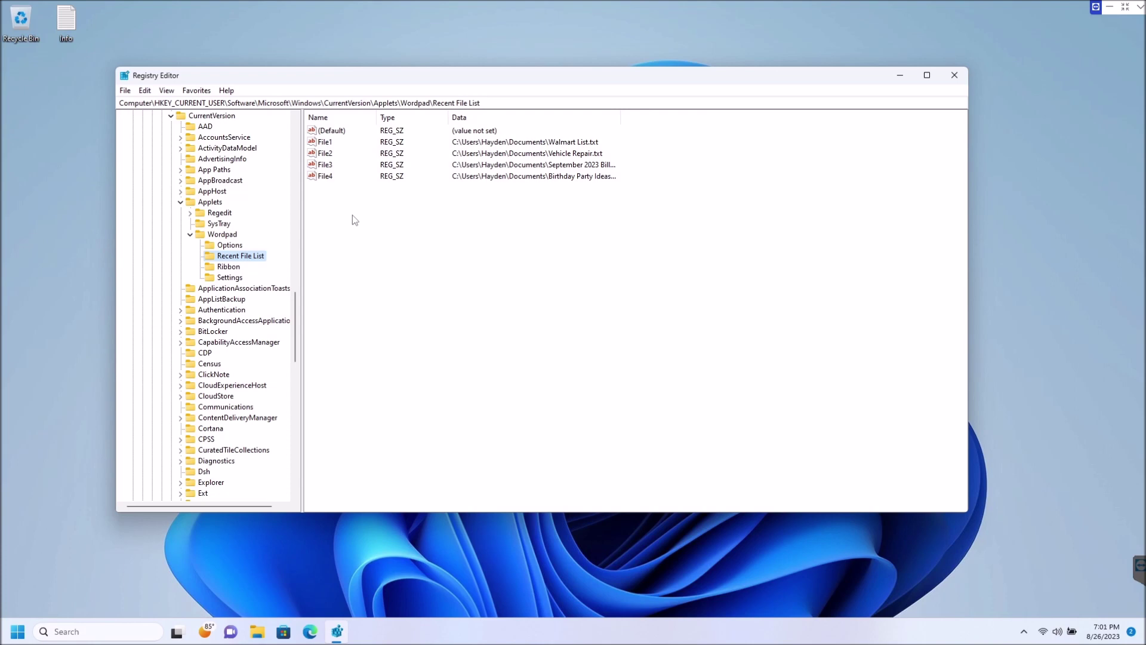
{"action": "left_click", "coordinate": [327, 144]}
{"action": "right_click", "coordinate": [328, 146]}
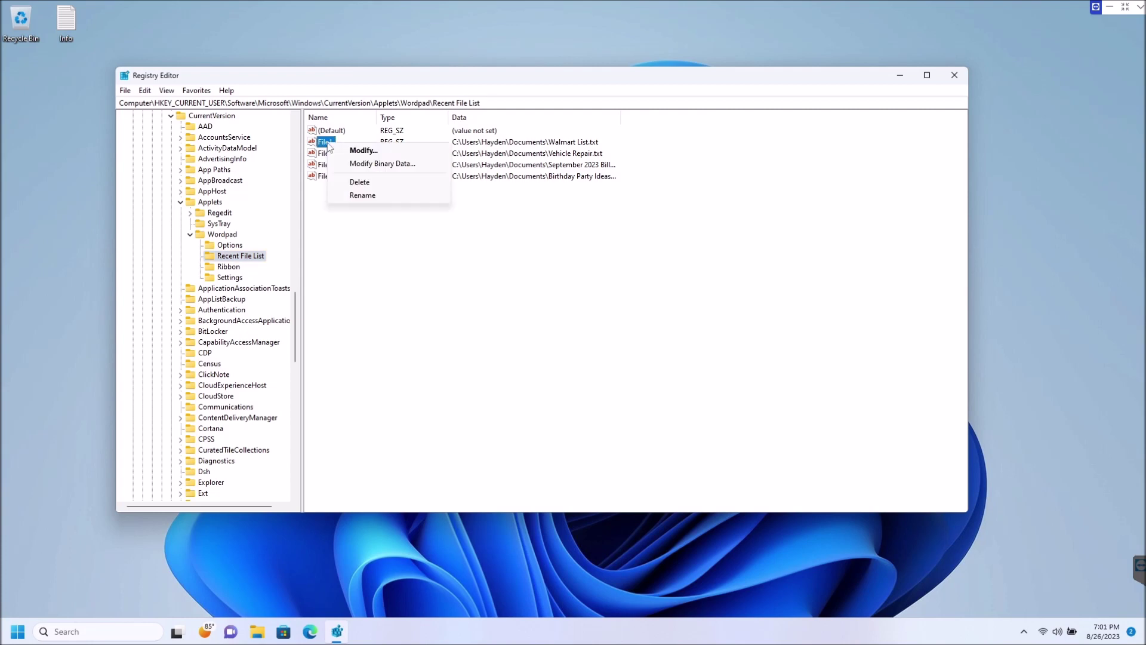
{"action": "left_click", "coordinate": [356, 185]}
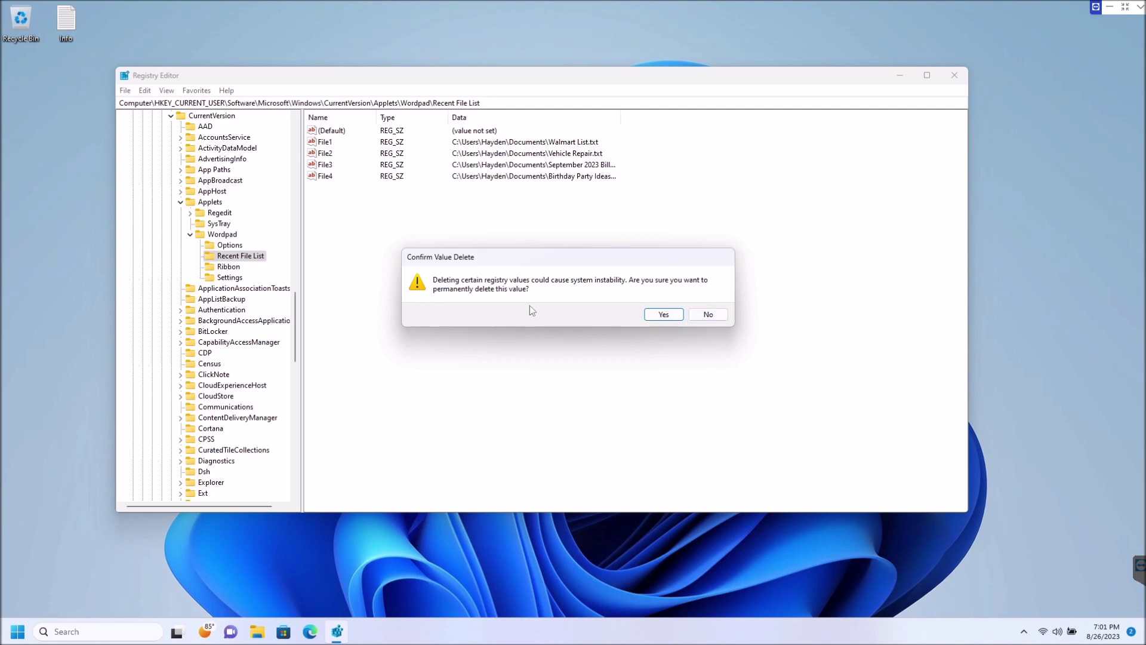
{"action": "left_click", "coordinate": [720, 317]}
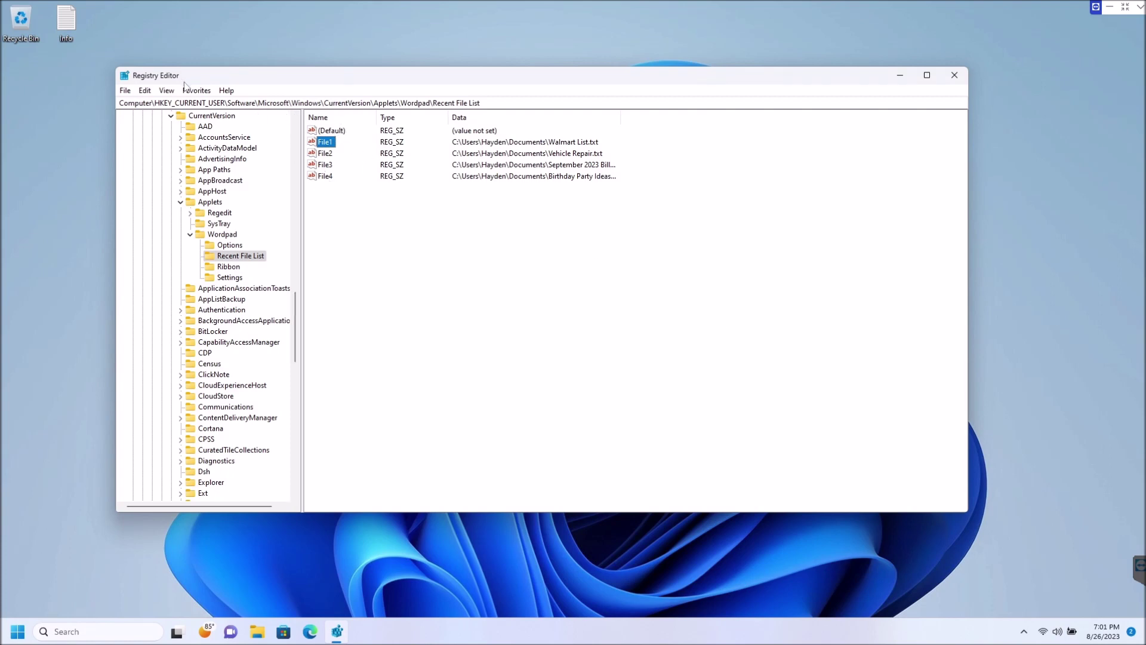
{"action": "left_click", "coordinate": [167, 91]}
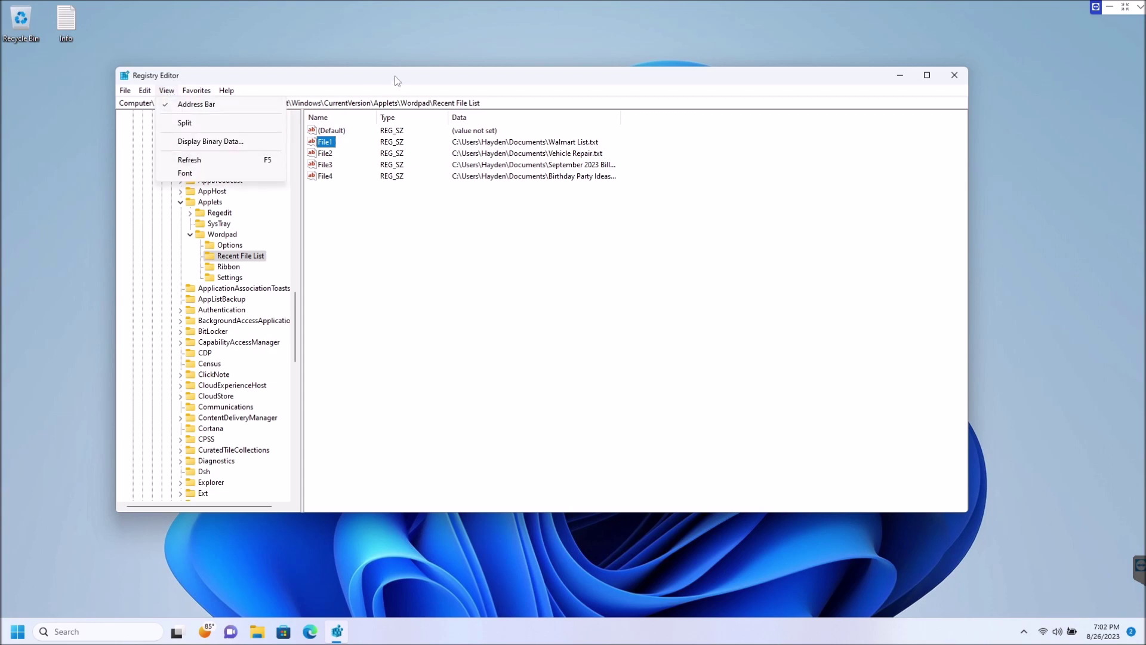
{"action": "left_click", "coordinate": [389, 82]}
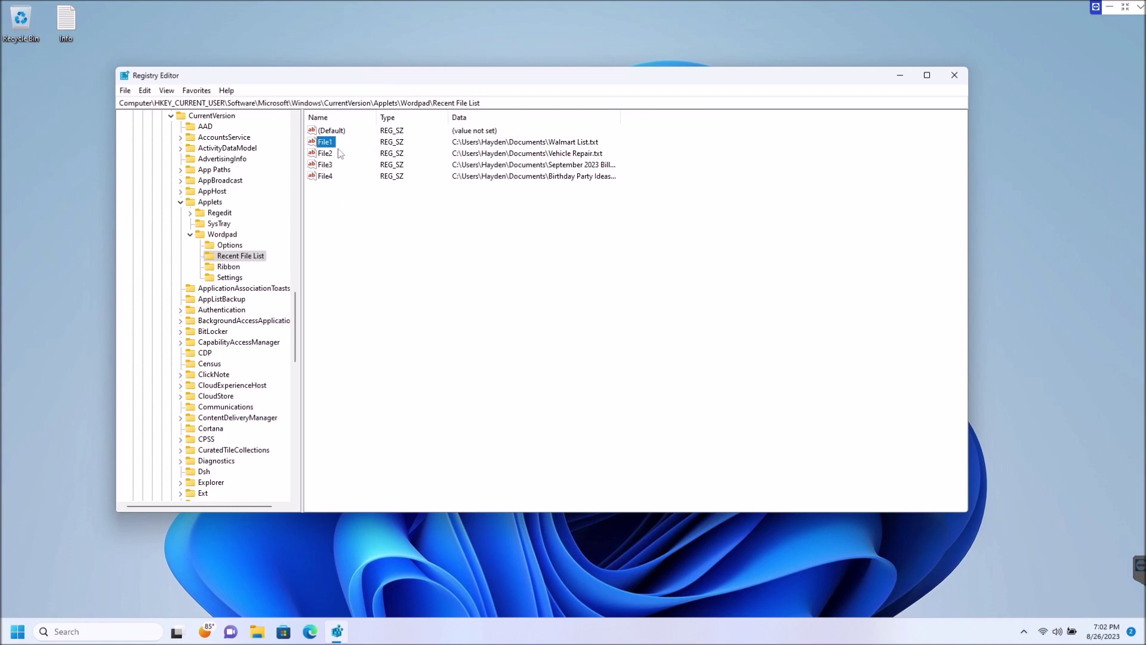
{"action": "left_click_drag", "start_coordinate": [386, 292], "coordinate": [337, 173]}
Delete the Wordpad Recent File List key and its subkeys
{"action": "left_click", "coordinate": [233, 245]}
{"action": "left_click", "coordinate": [228, 257]}
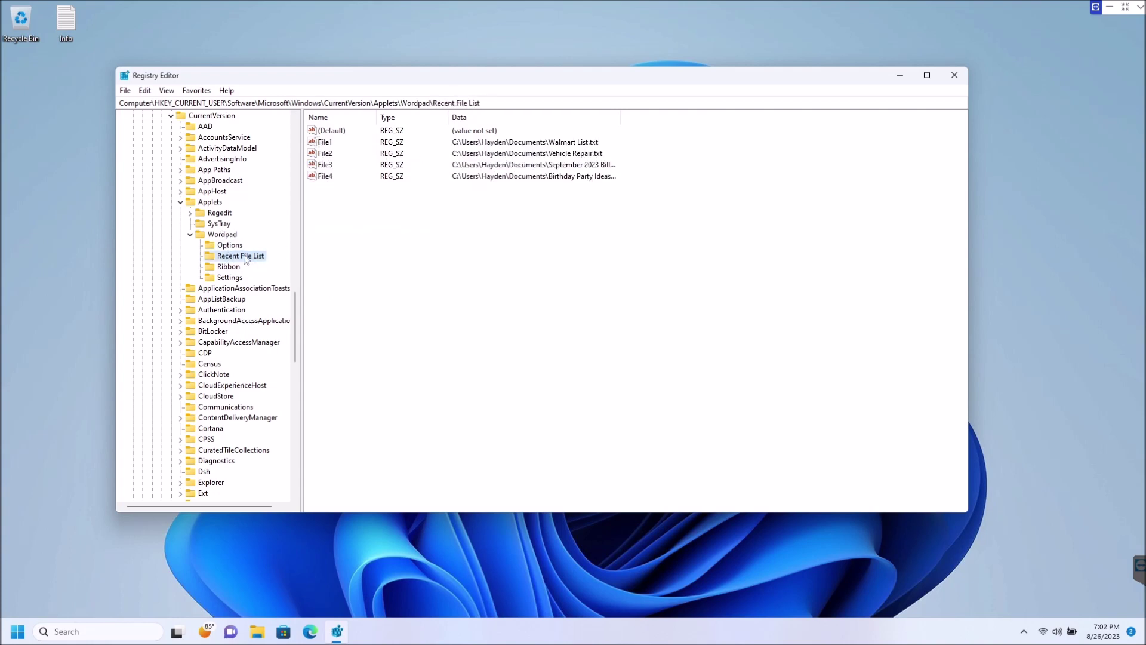
{"action": "right_click", "coordinate": [242, 261]}
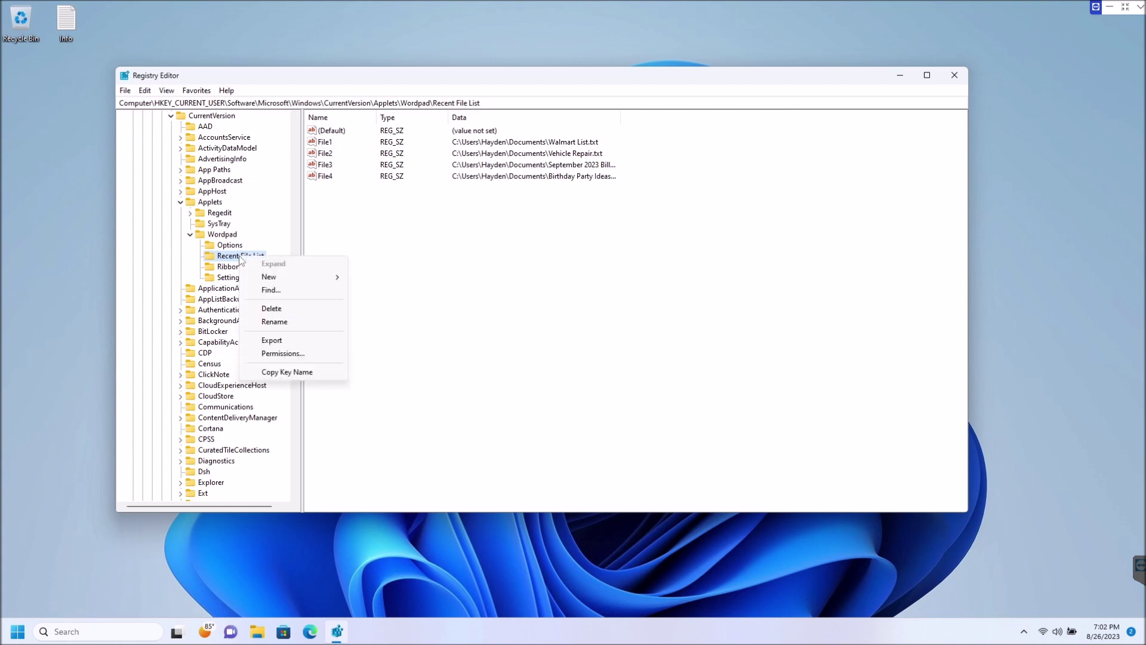
{"action": "left_click", "coordinate": [273, 309]}
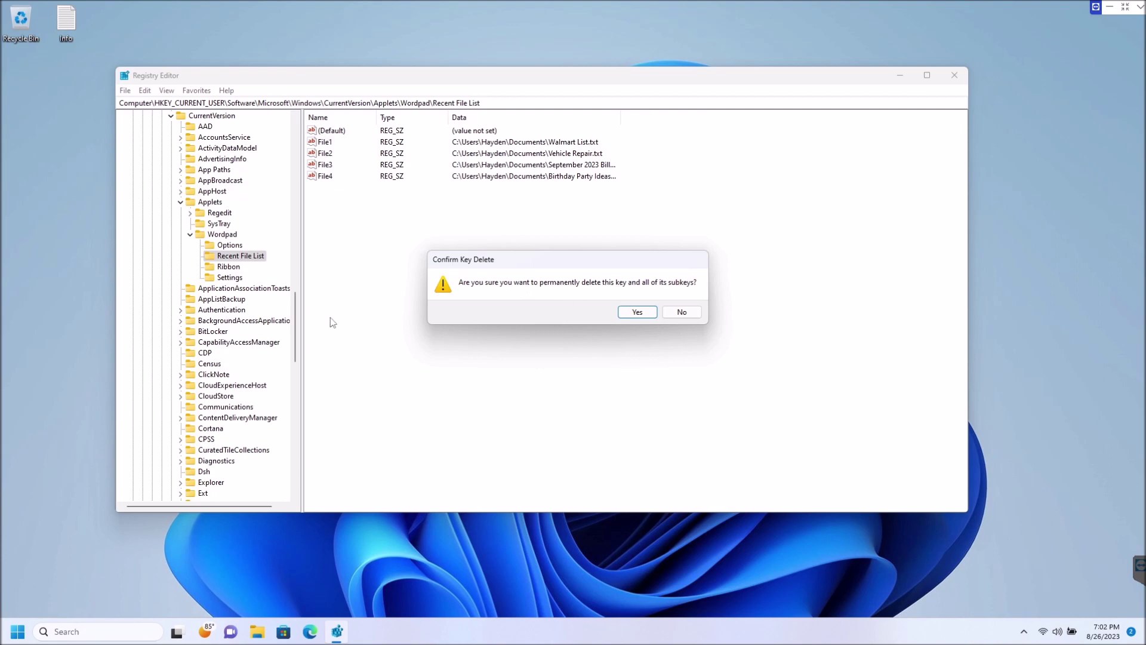
{"action": "left_click", "coordinate": [639, 312]}
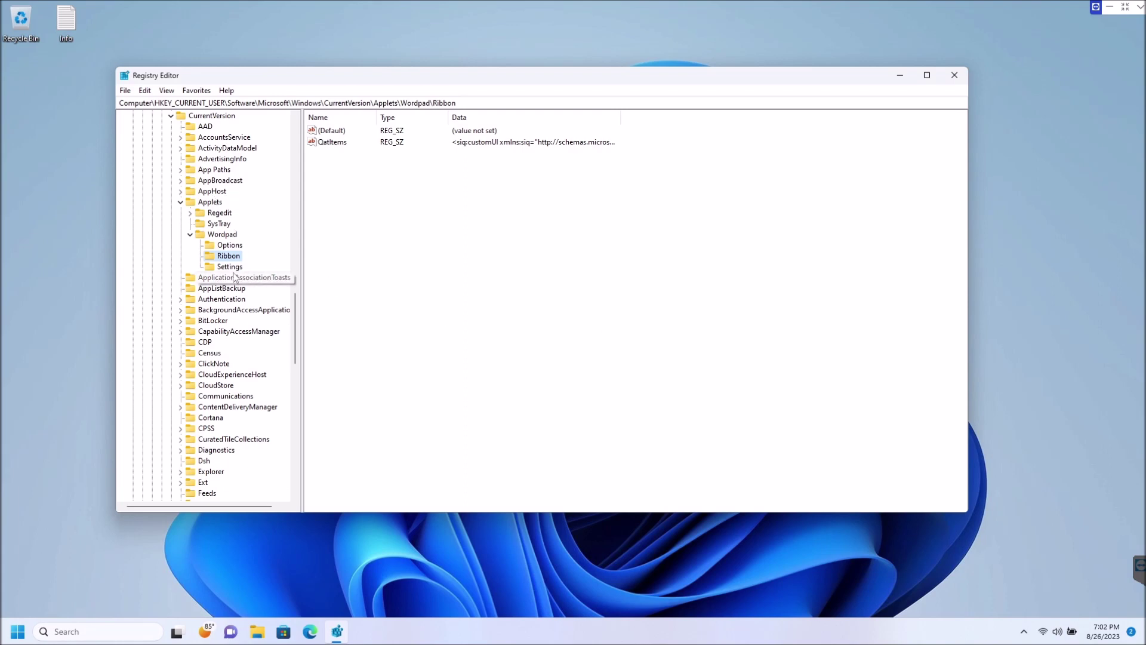
Refresh the registry view and close Registry Editor
{"action": "left_click", "coordinate": [166, 91]}
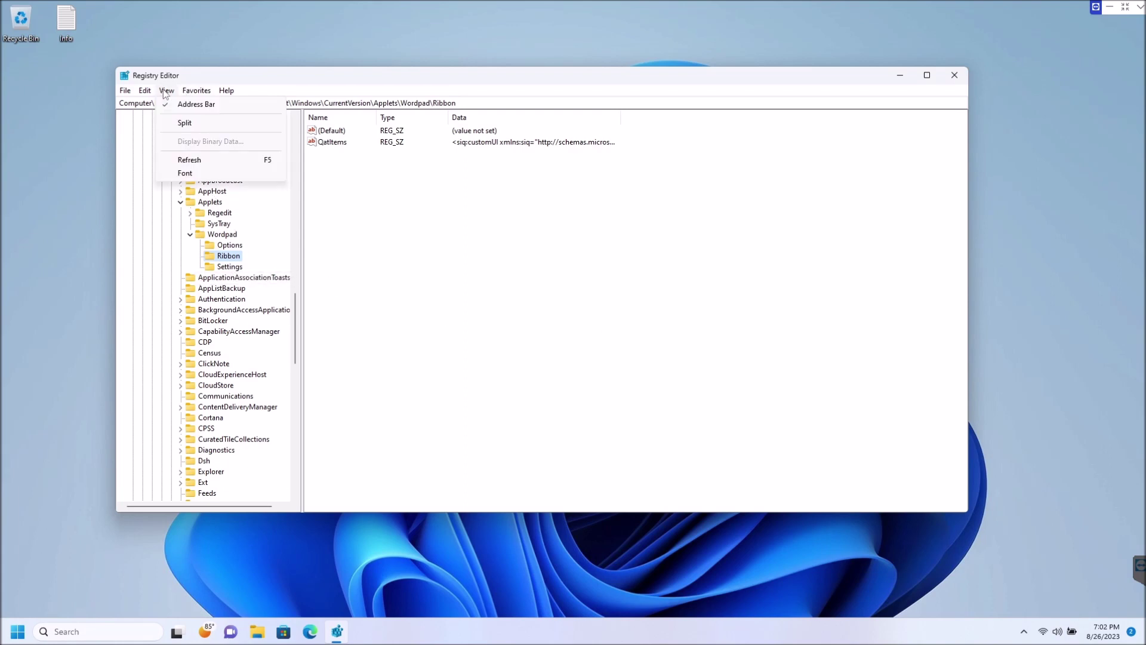
{"action": "left_click", "coordinate": [166, 93]}
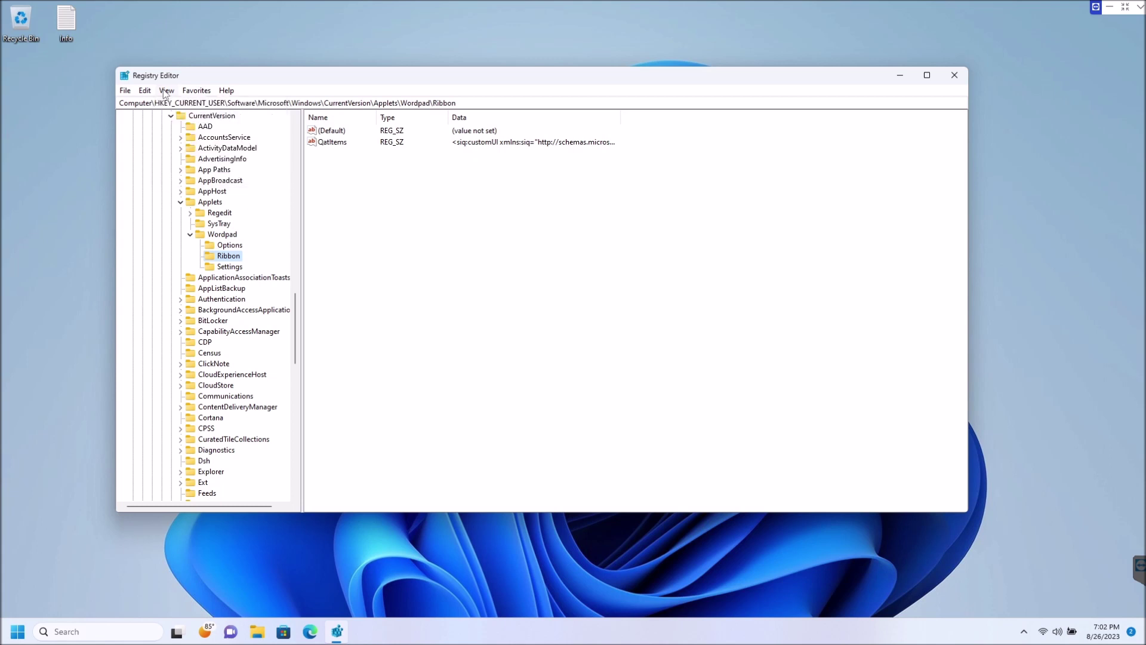
{"action": "left_click", "coordinate": [166, 92]}
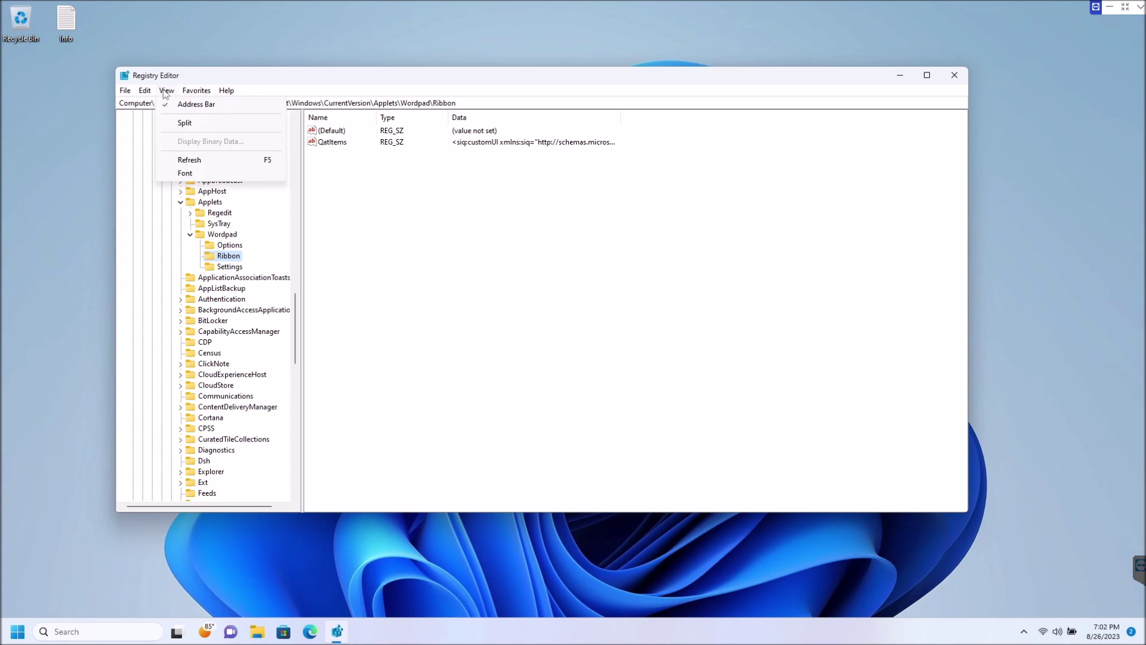
{"action": "left_click", "coordinate": [196, 163]}
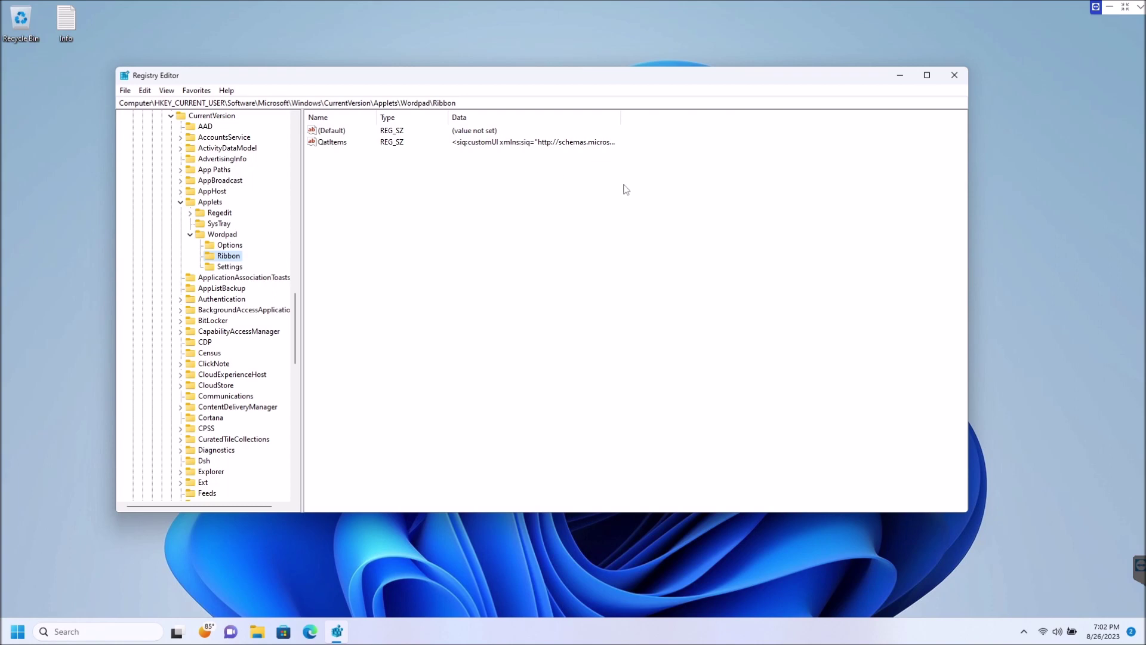
{"action": "left_click", "coordinate": [955, 75]}
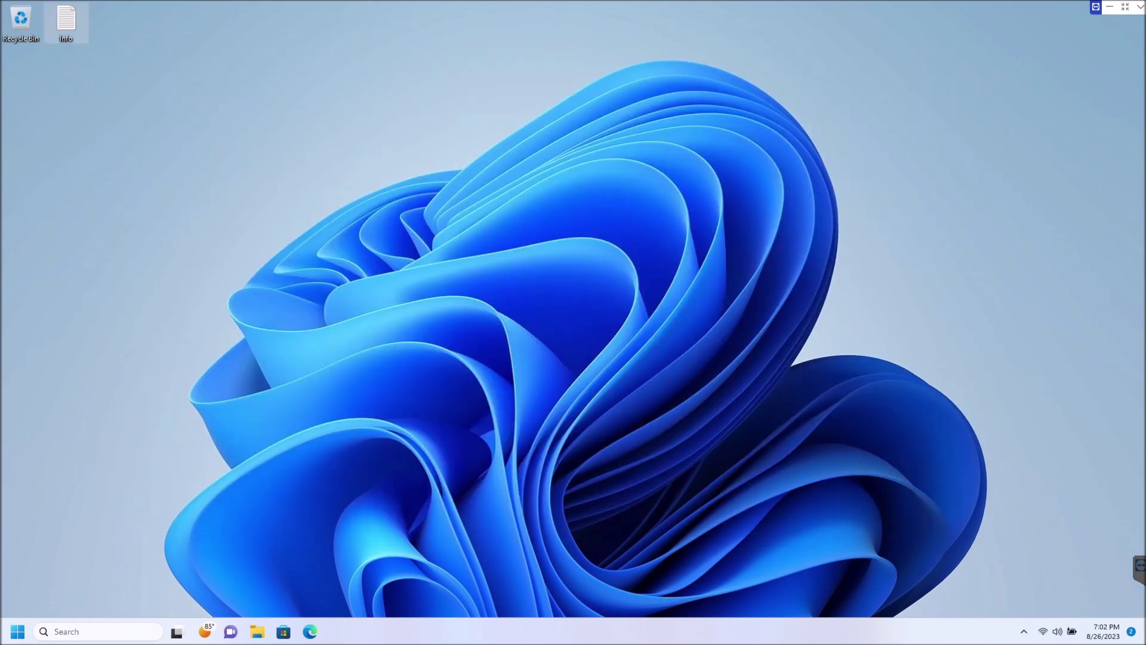
Relaunch WordPad via a search for wordpad and check its now-empty recent documents list
{"action": "left_click", "coordinate": [105, 631]}
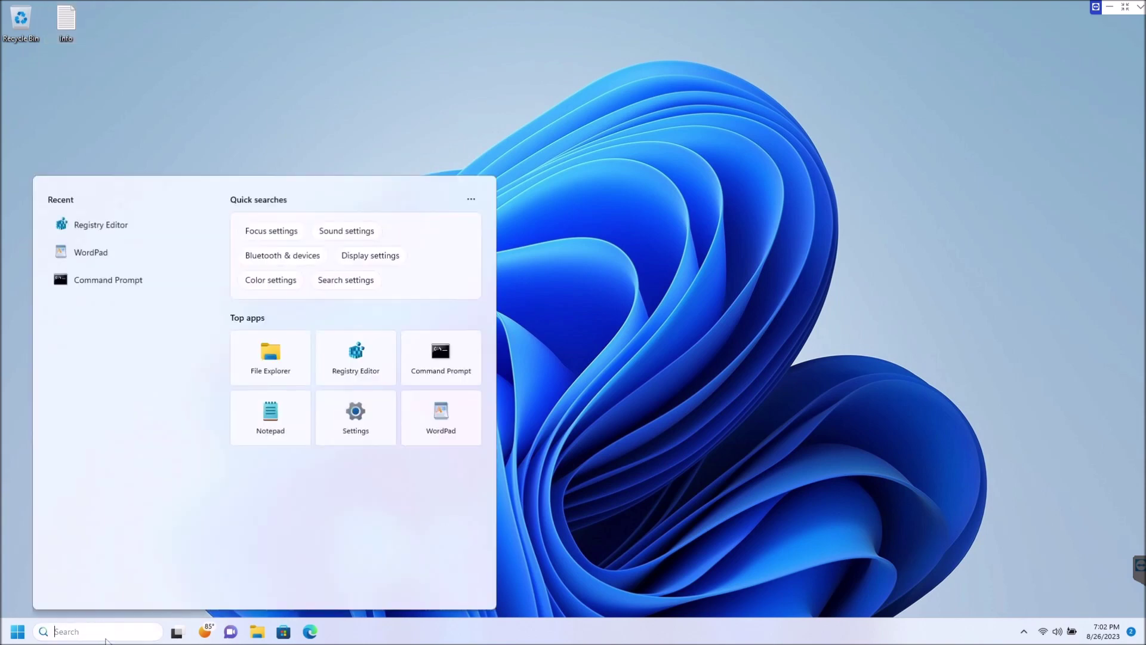
{"action": "type", "text": "wordpad"}
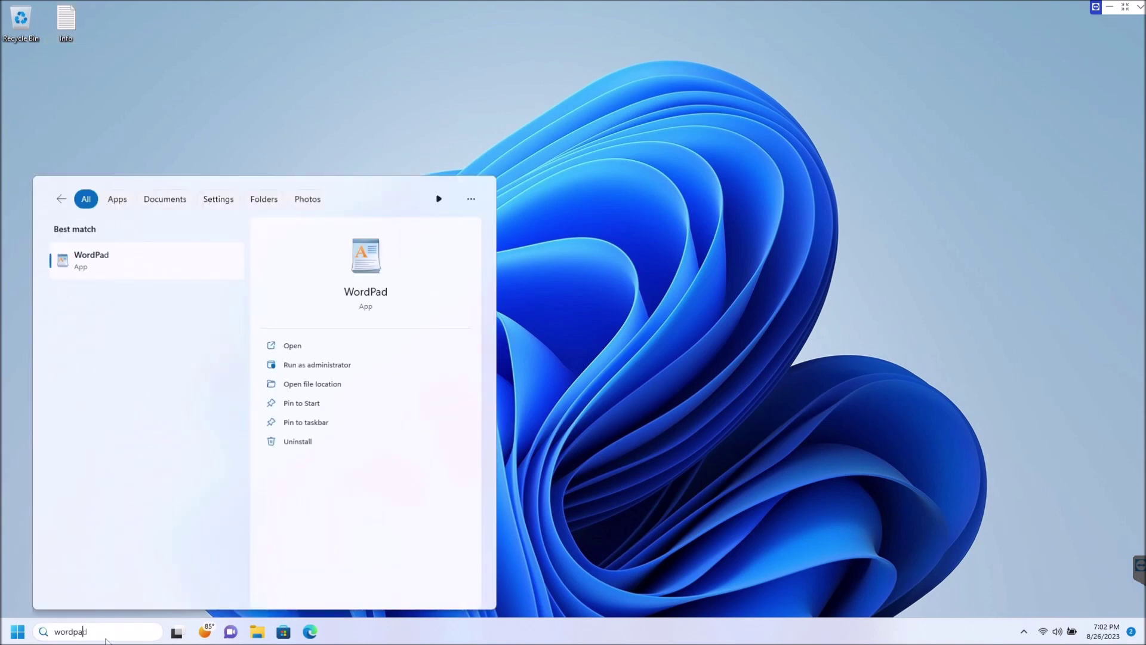
{"action": "key", "text": "Return"}
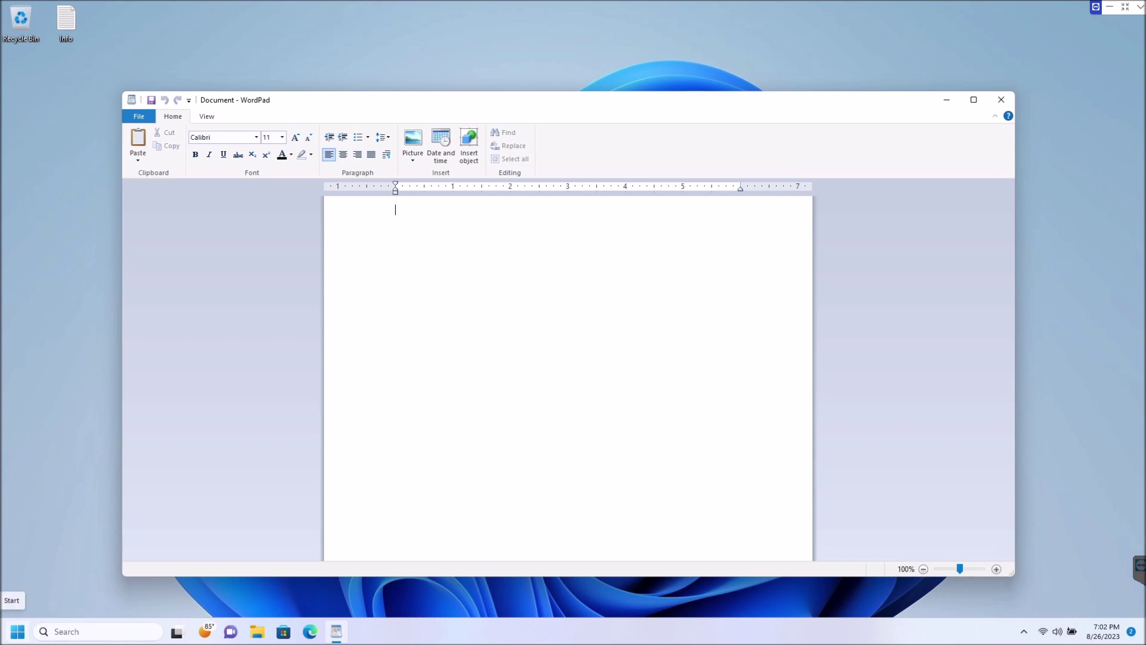
{"action": "left_click", "coordinate": [142, 116]}
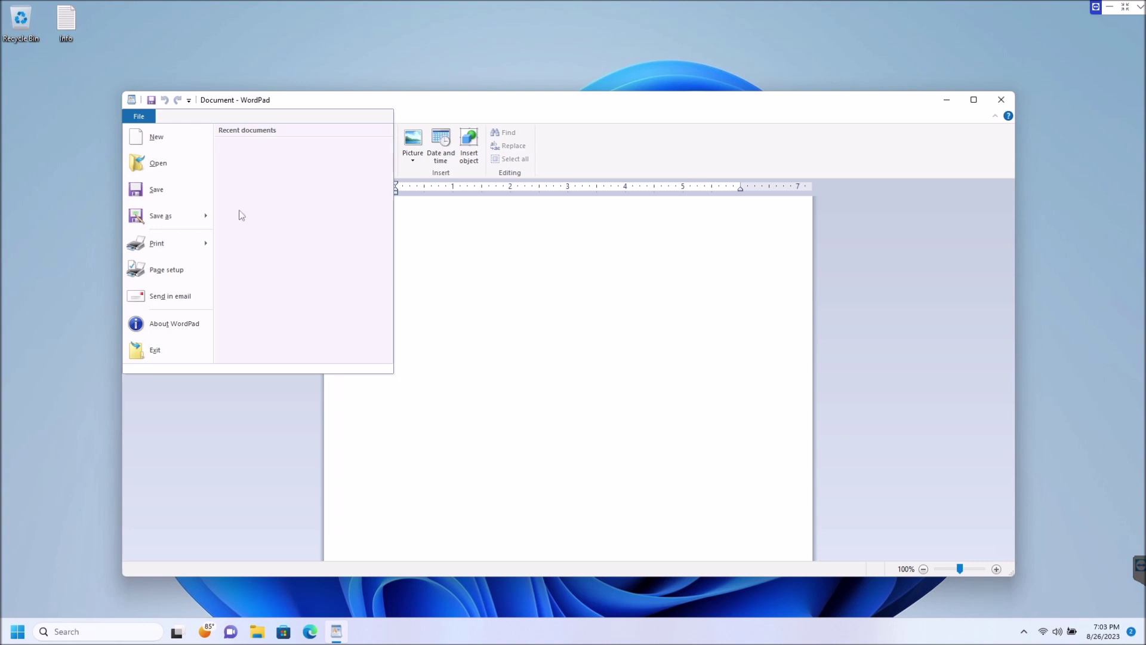
{"action": "left_click", "coordinate": [543, 301]}
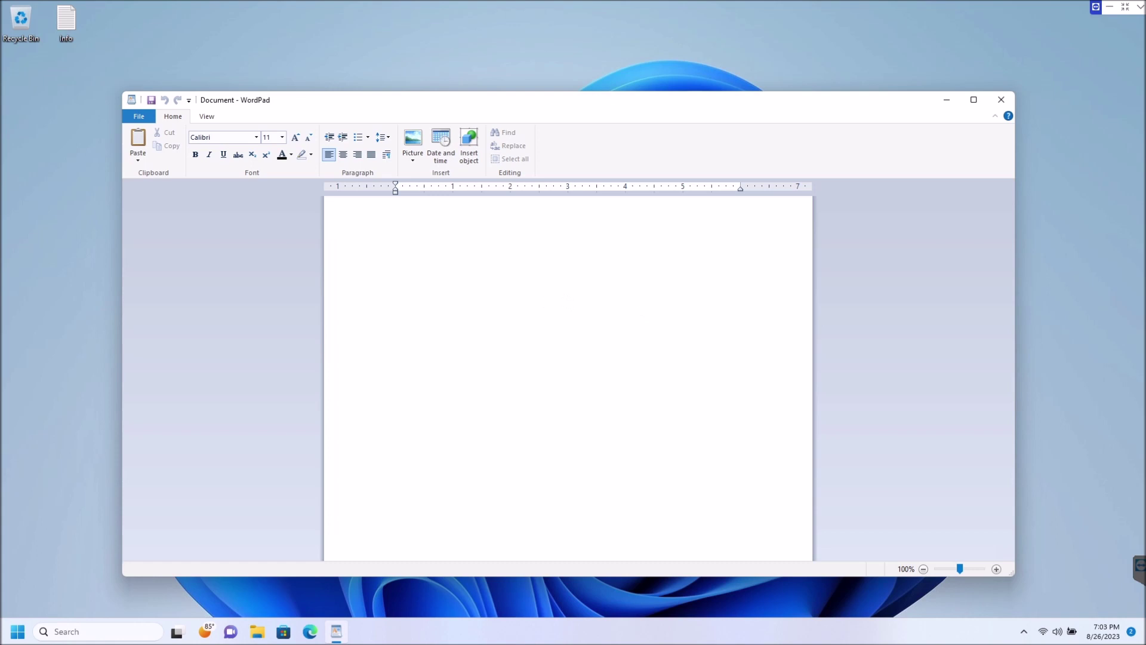